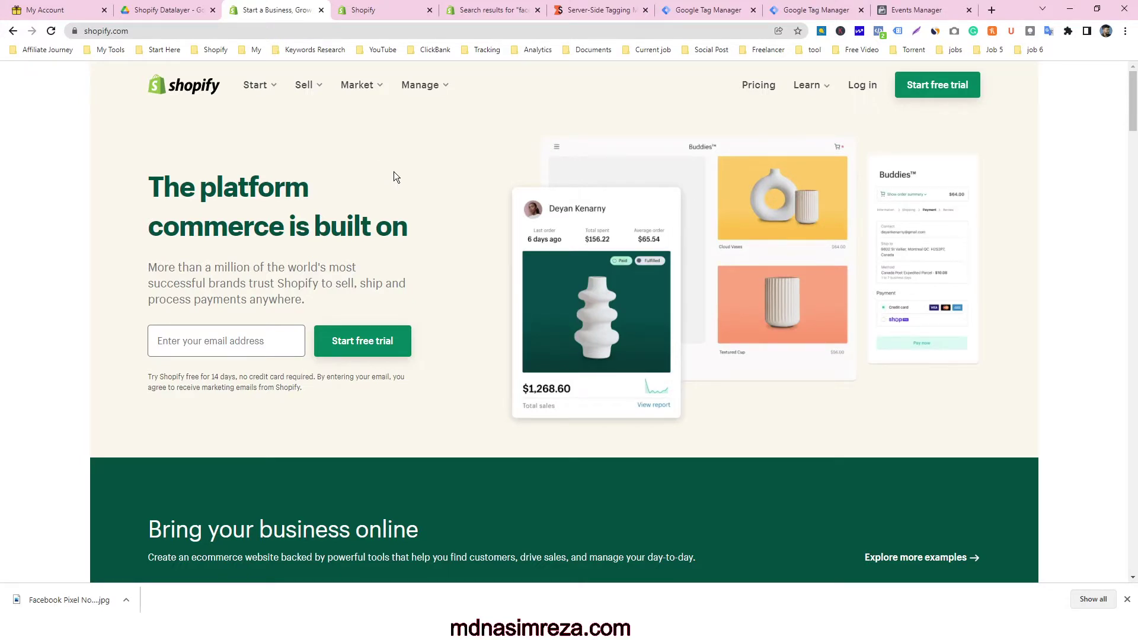
- Review the store's 16 installed apps, then bring up the 'facebook' App Store results
{"action": "left_click", "coordinate": [367, 10]}
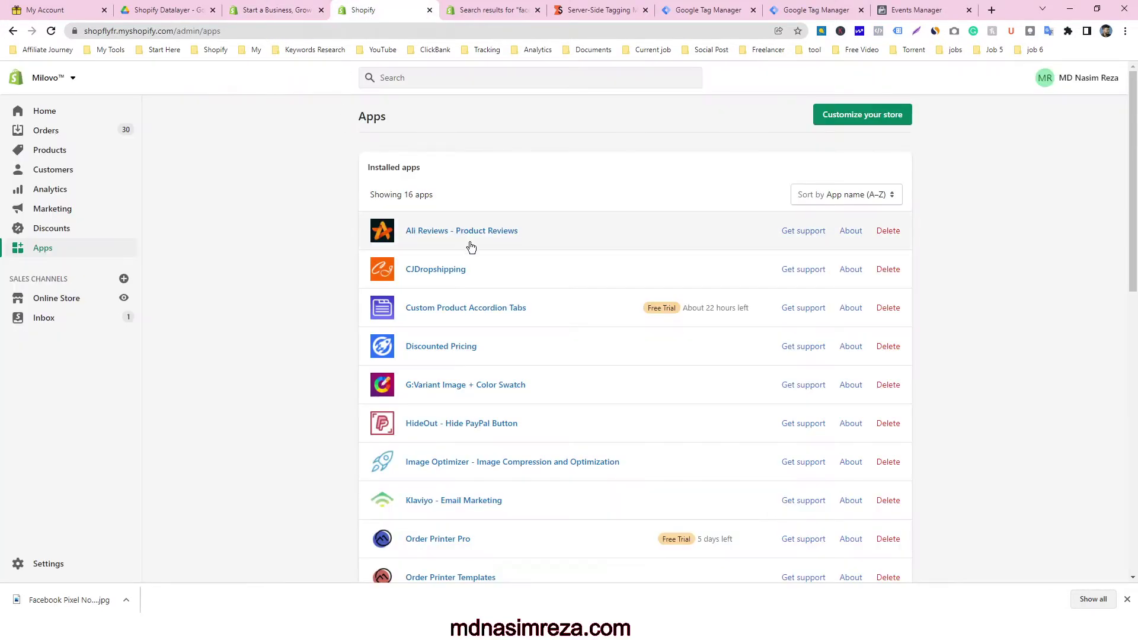
{"action": "scroll", "coordinate": [600, 288], "scroll_direction": "down", "scroll_amount": 4}
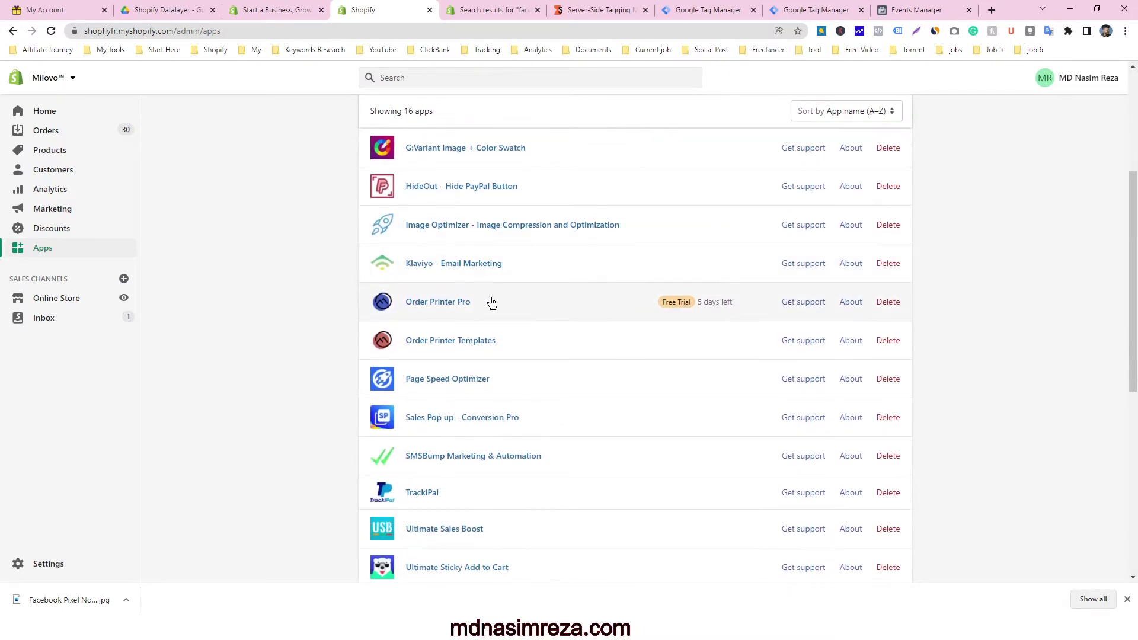
{"action": "scroll", "coordinate": [462, 226], "scroll_direction": "down", "scroll_amount": 3}
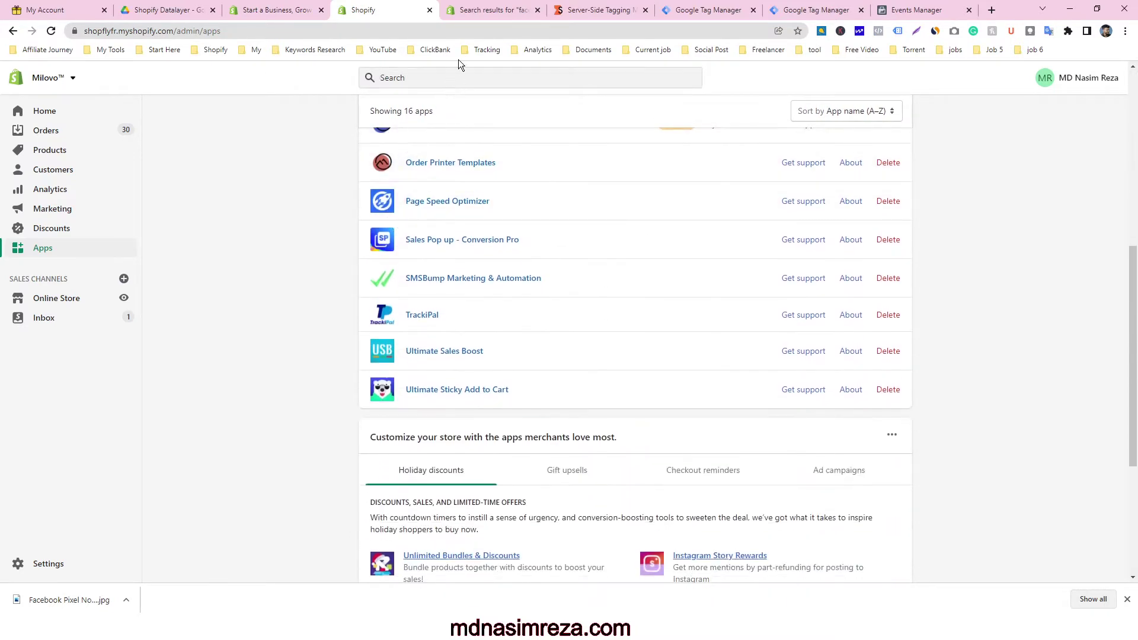
{"action": "left_click", "coordinate": [491, 10]}
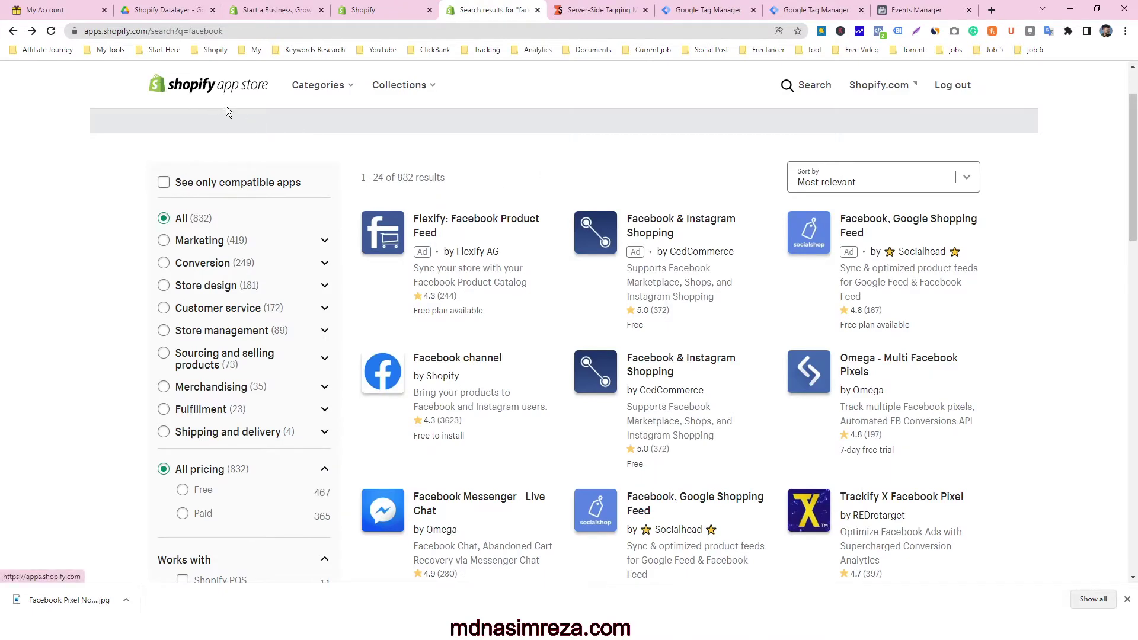
- Look through the 832 App Store results for 'facebook'
{"action": "scroll", "coordinate": [911, 243], "scroll_direction": "down", "scroll_amount": 8}
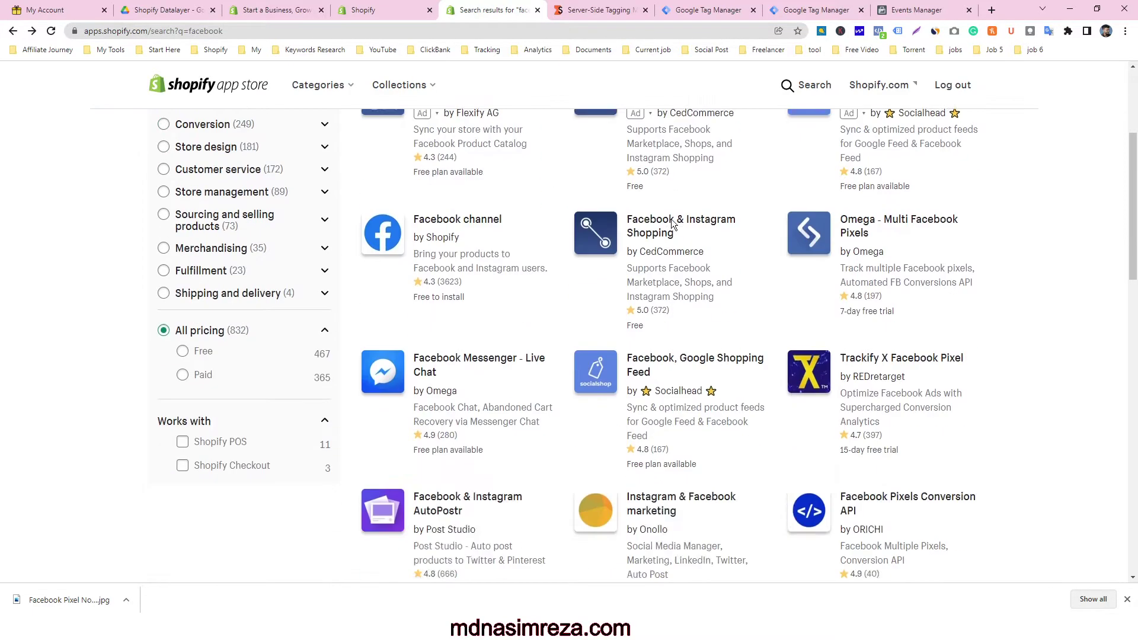
{"action": "scroll", "coordinate": [550, 266], "scroll_direction": "up", "scroll_amount": 10}
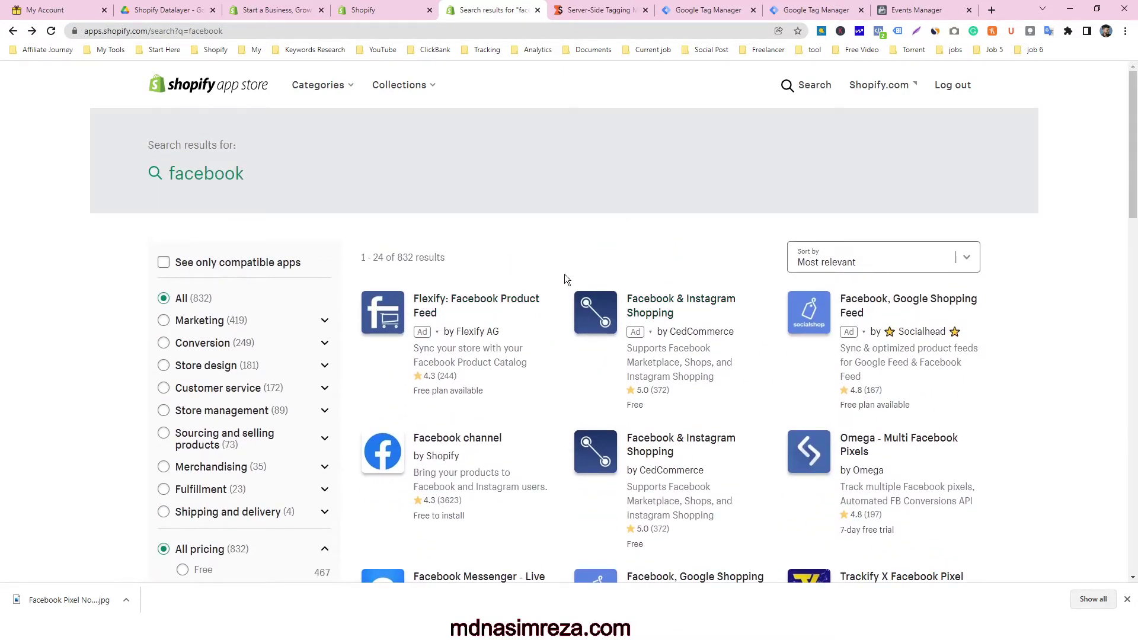
{"action": "scroll", "coordinate": [560, 225], "scroll_direction": "down", "scroll_amount": 4}
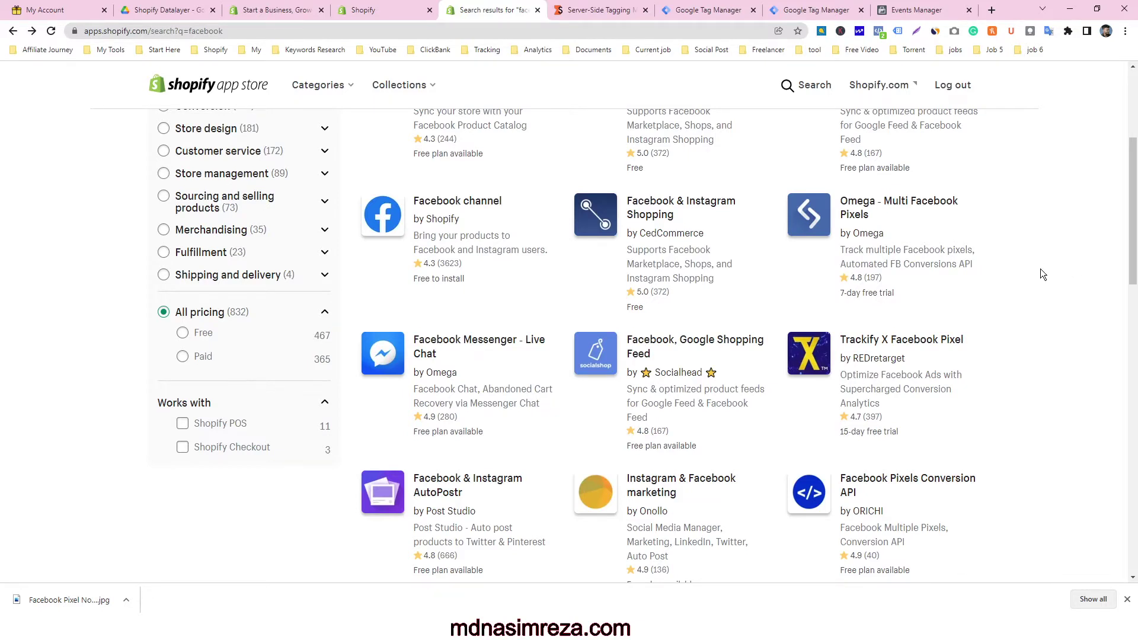
{"action": "scroll", "coordinate": [1040, 273], "scroll_direction": "up", "scroll_amount": 4}
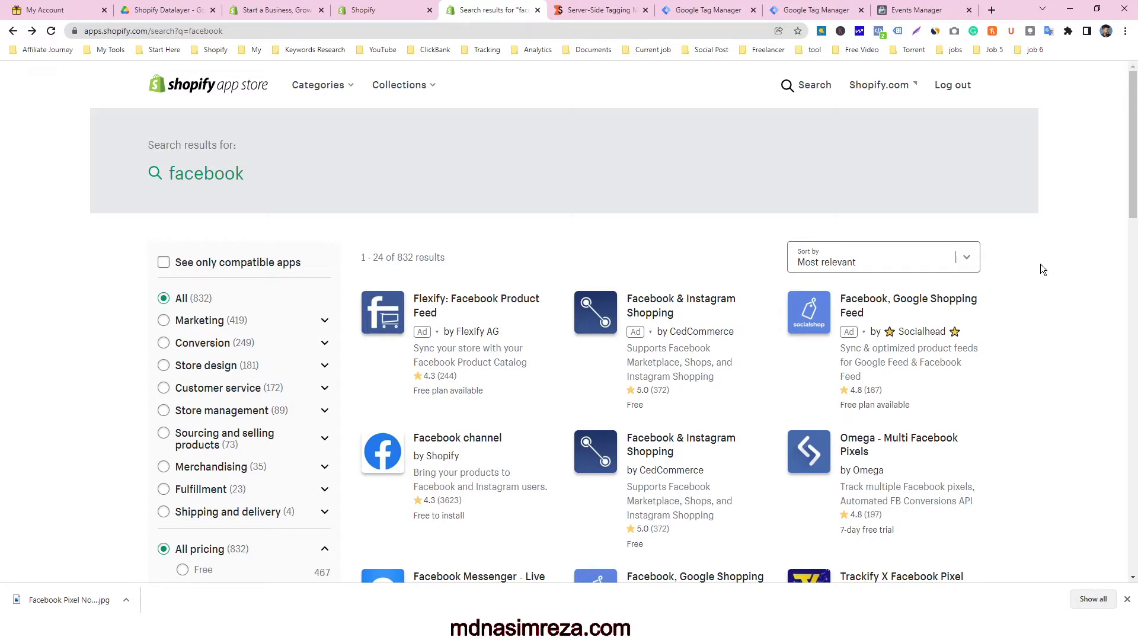
{"action": "scroll", "coordinate": [1042, 262], "scroll_direction": "down", "scroll_amount": 3}
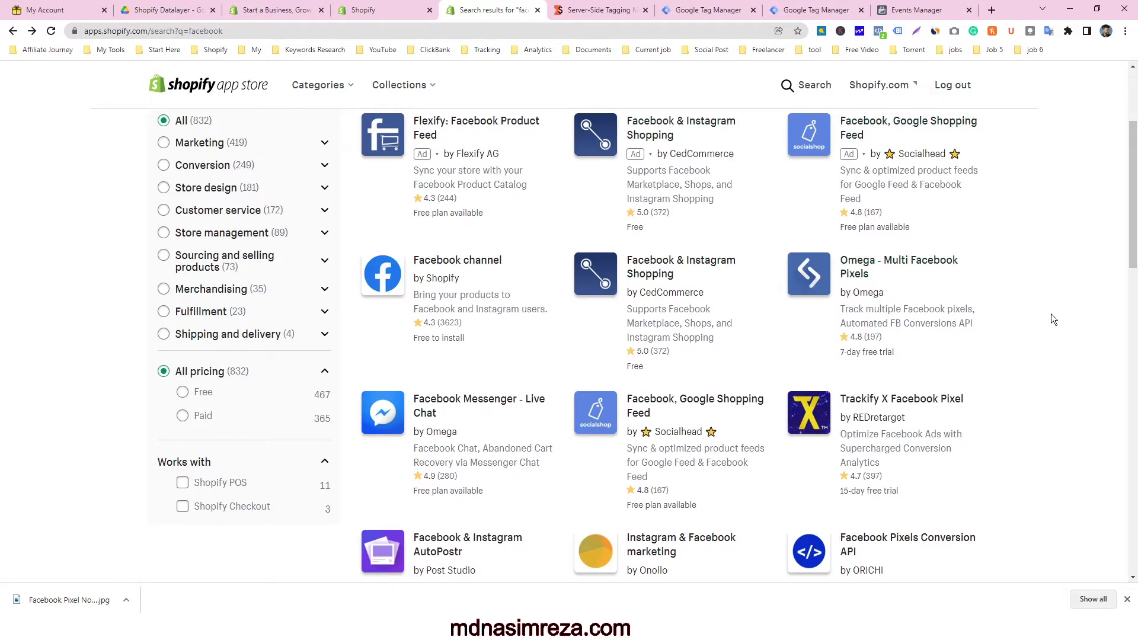
{"action": "scroll", "coordinate": [1059, 275], "scroll_direction": "up", "scroll_amount": 1}
{"action": "scroll", "coordinate": [1059, 275], "scroll_direction": "up", "scroll_amount": 1}
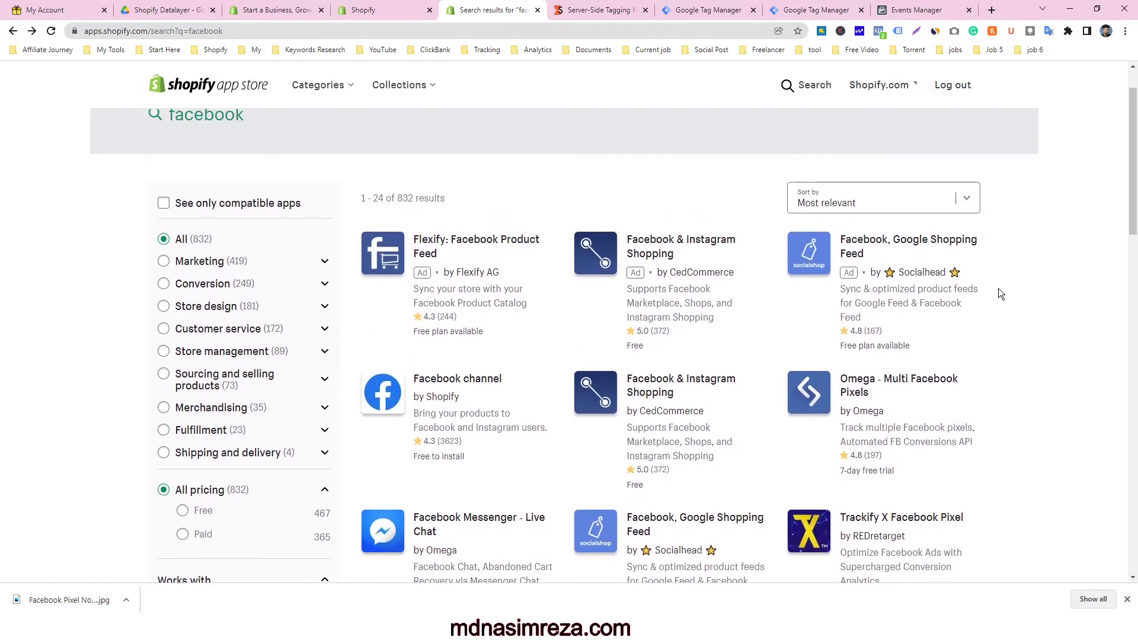
{"action": "left_click", "coordinate": [707, 10]}
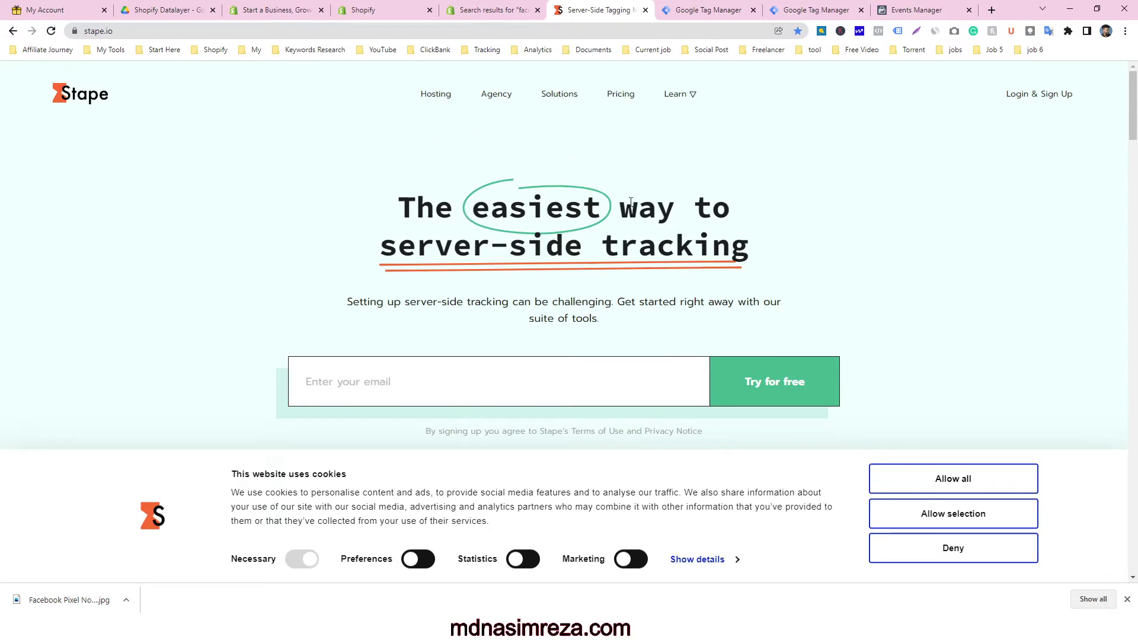
- Glance at the Stape homepage, ending on milovo.shop's nine tags in Tag Manager
{"action": "left_click", "coordinate": [715, 8]}
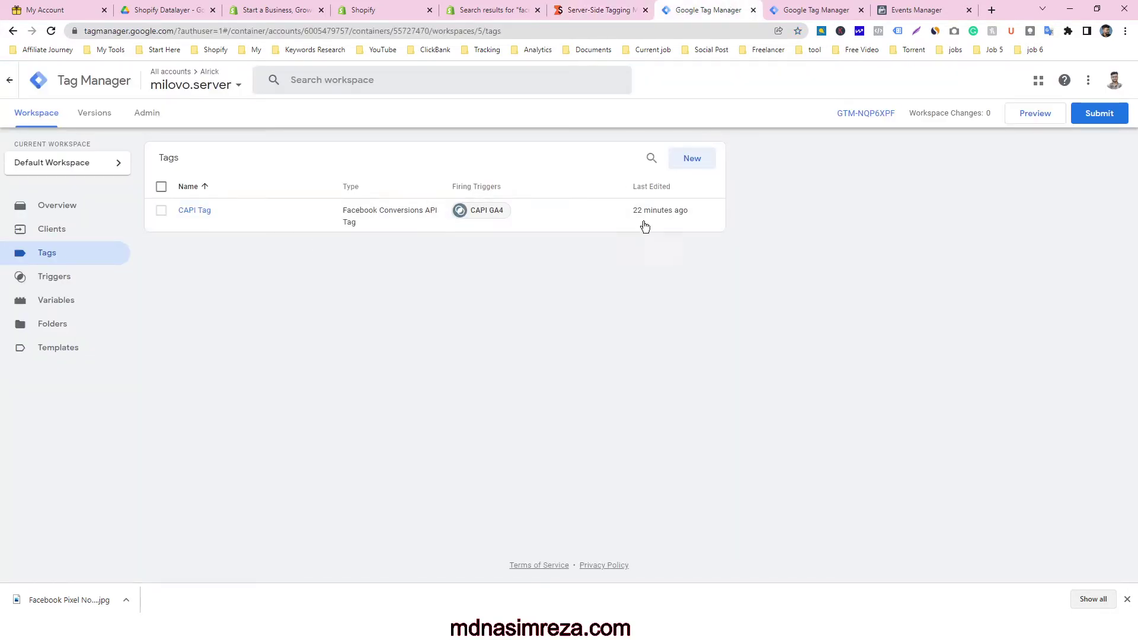
{"action": "left_click", "coordinate": [616, 10]}
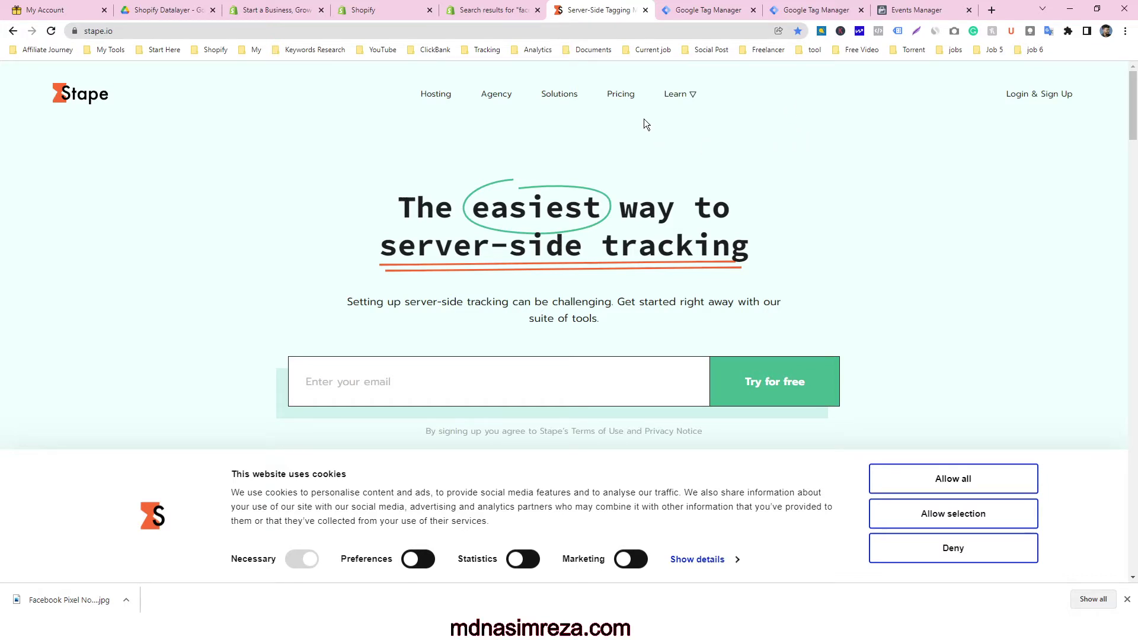
{"action": "left_click", "coordinate": [773, 9]}
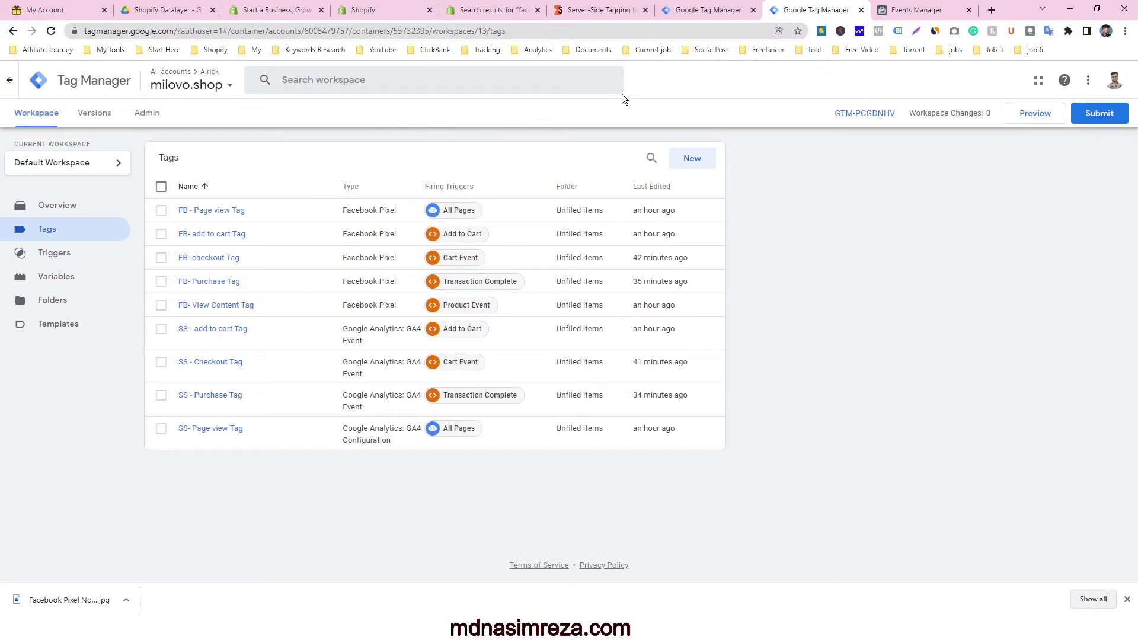
- Compare milovo.server's CAPI Tag with milovo.shop's SS and FB add-to-cart tags
{"action": "left_click", "coordinate": [703, 11]}
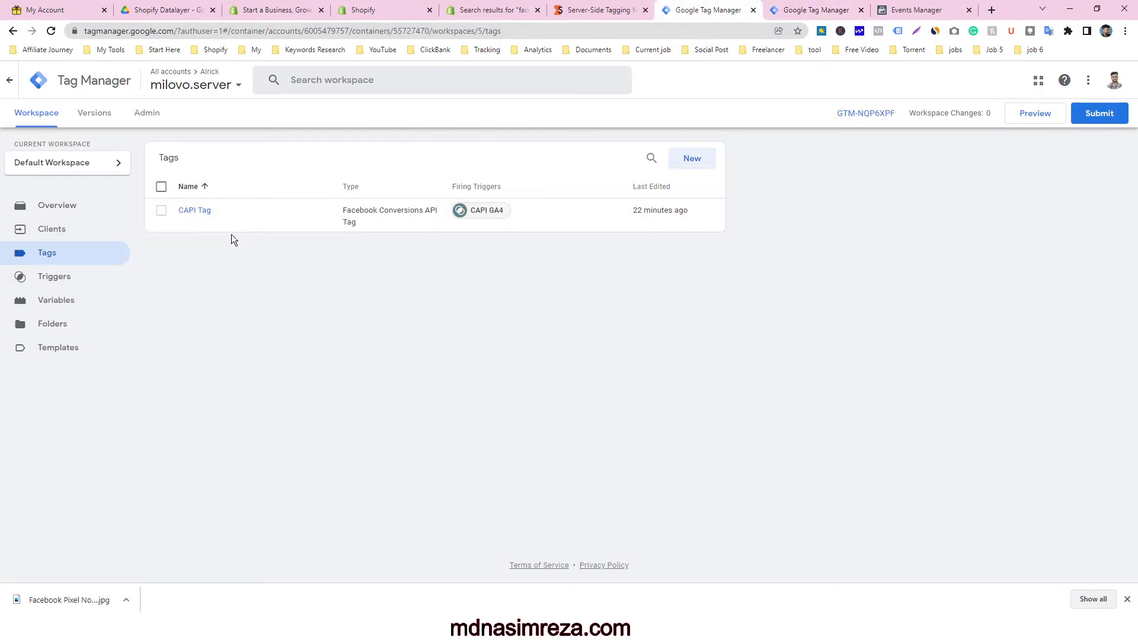
{"action": "left_click", "coordinate": [769, 9]}
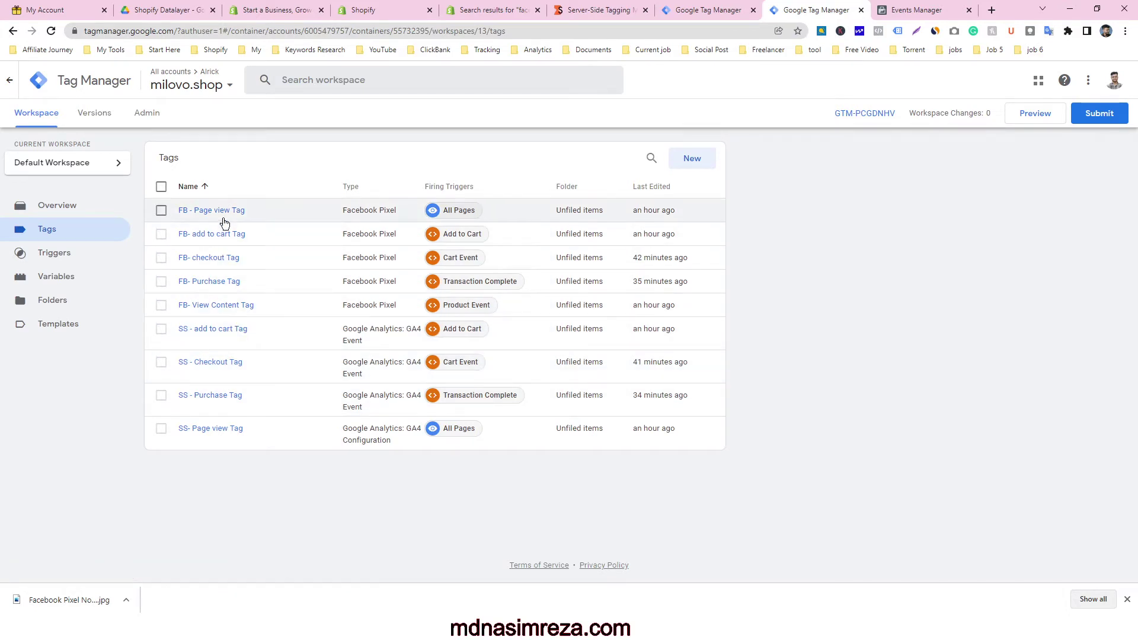
{"action": "left_click", "coordinate": [159, 331]}
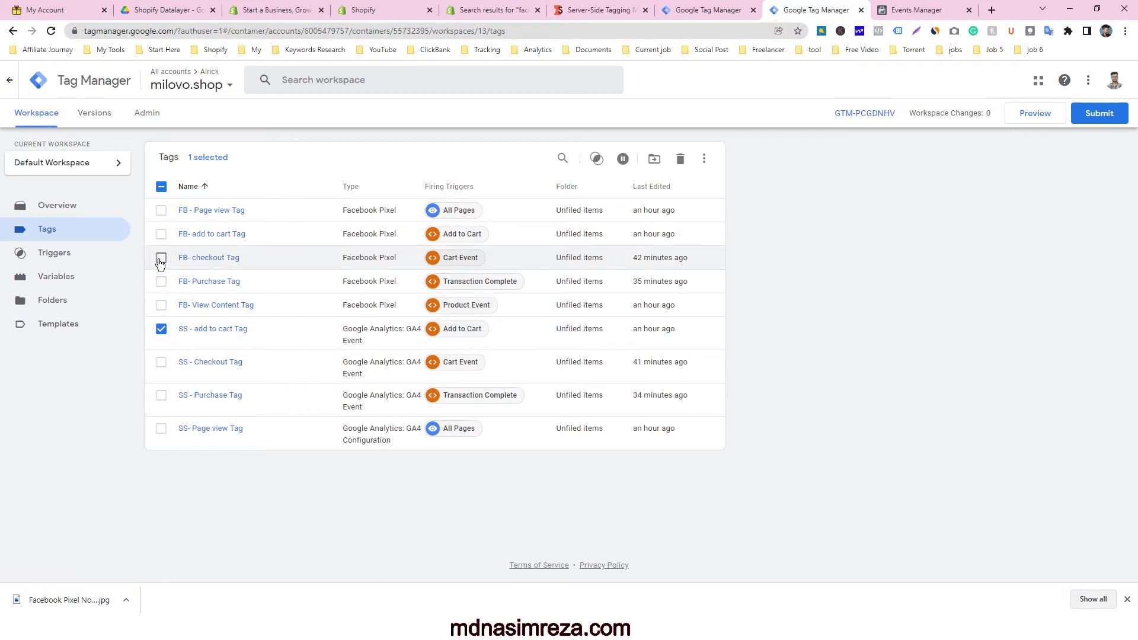
{"action": "left_click", "coordinate": [162, 235]}
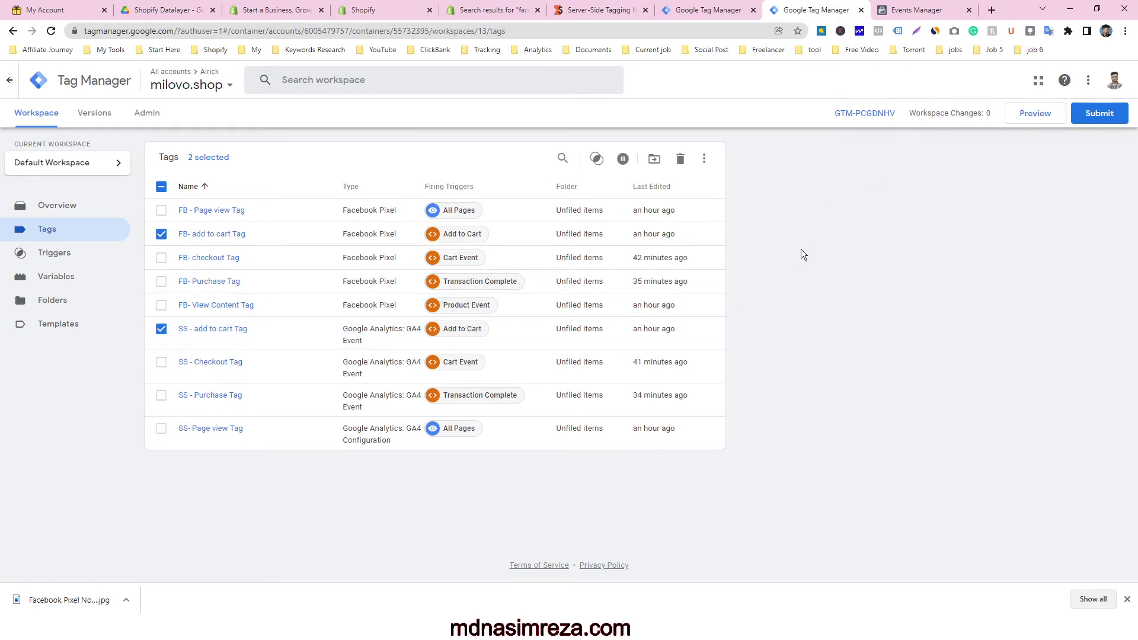
{"action": "left_click", "coordinate": [928, 5]}
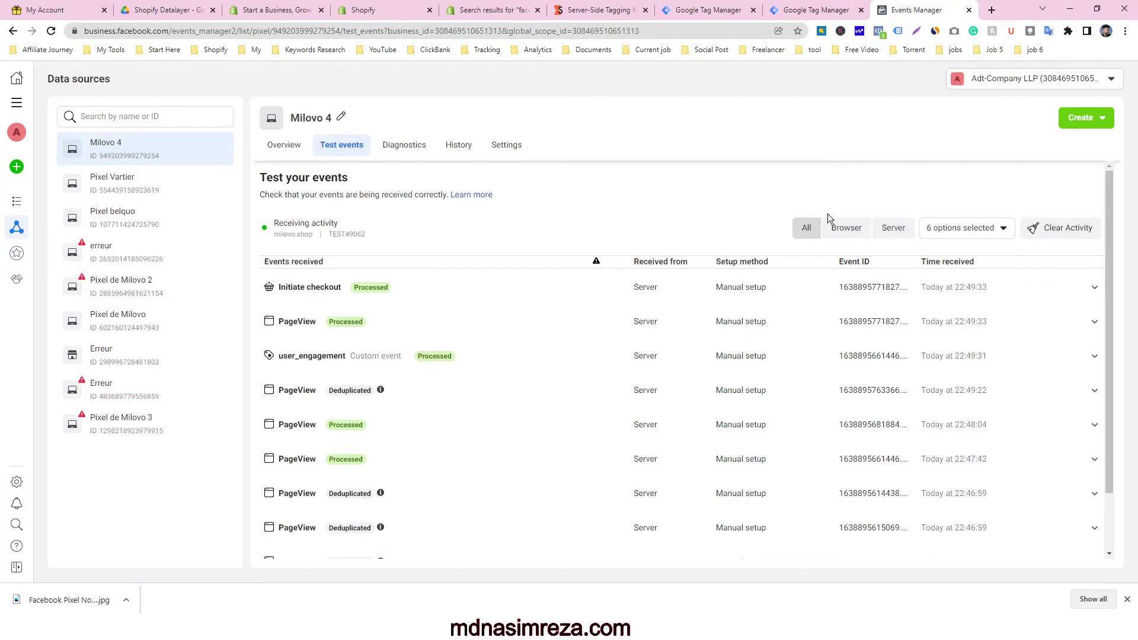
- Clear all recorded test activity in Events Manager
{"action": "scroll", "coordinate": [761, 272], "scroll_direction": "down", "scroll_amount": 1}
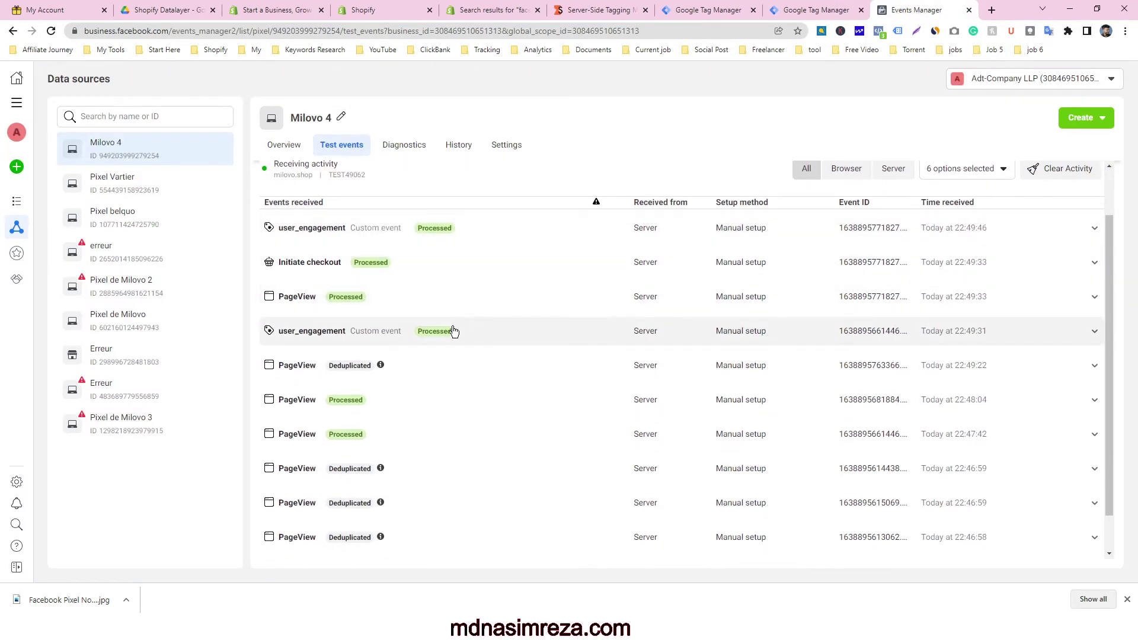
{"action": "scroll", "coordinate": [453, 302], "scroll_direction": "up", "scroll_amount": 1}
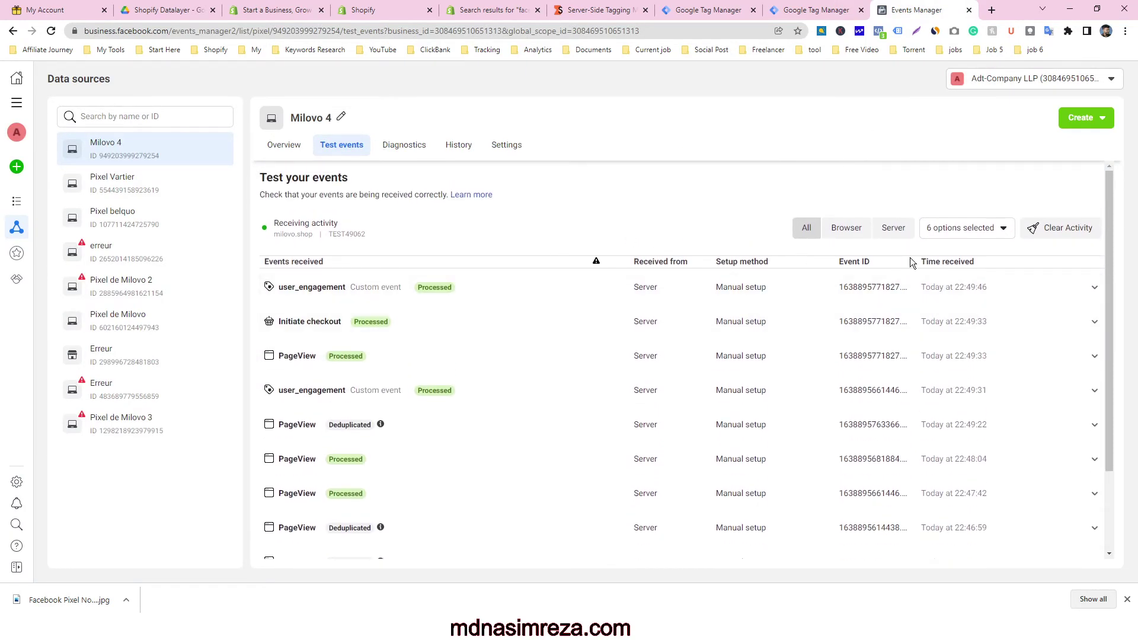
{"action": "left_click", "coordinate": [1060, 231]}
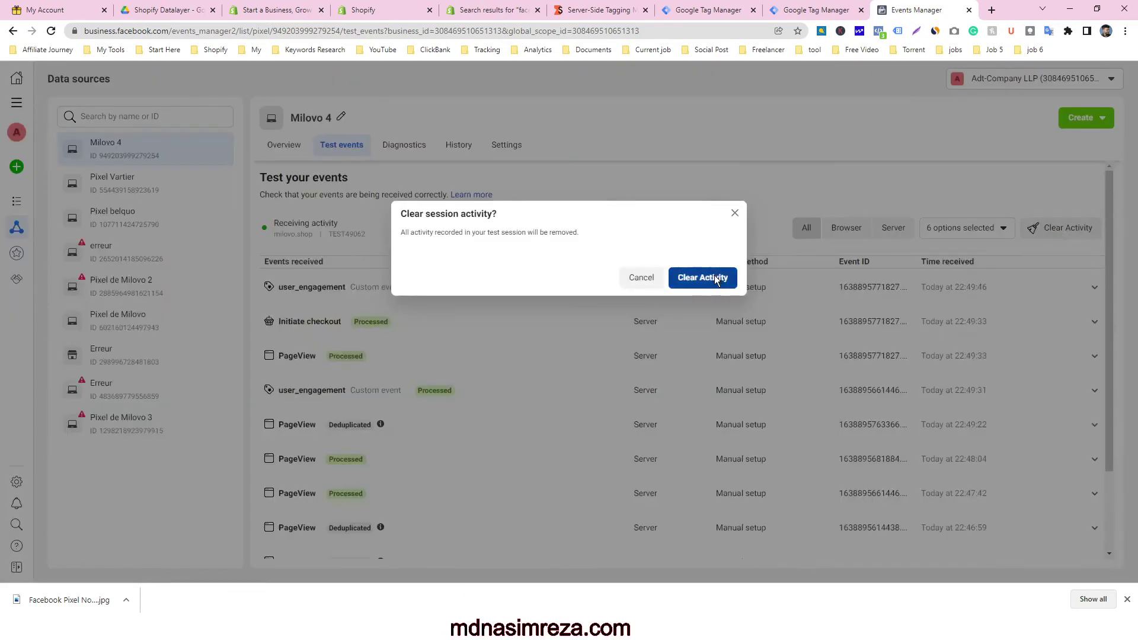
{"action": "left_click", "coordinate": [713, 275]}
- Open milovo.shop from Test events and confirm the deduplicated PageView arrives
{"action": "left_click", "coordinate": [492, 446]}
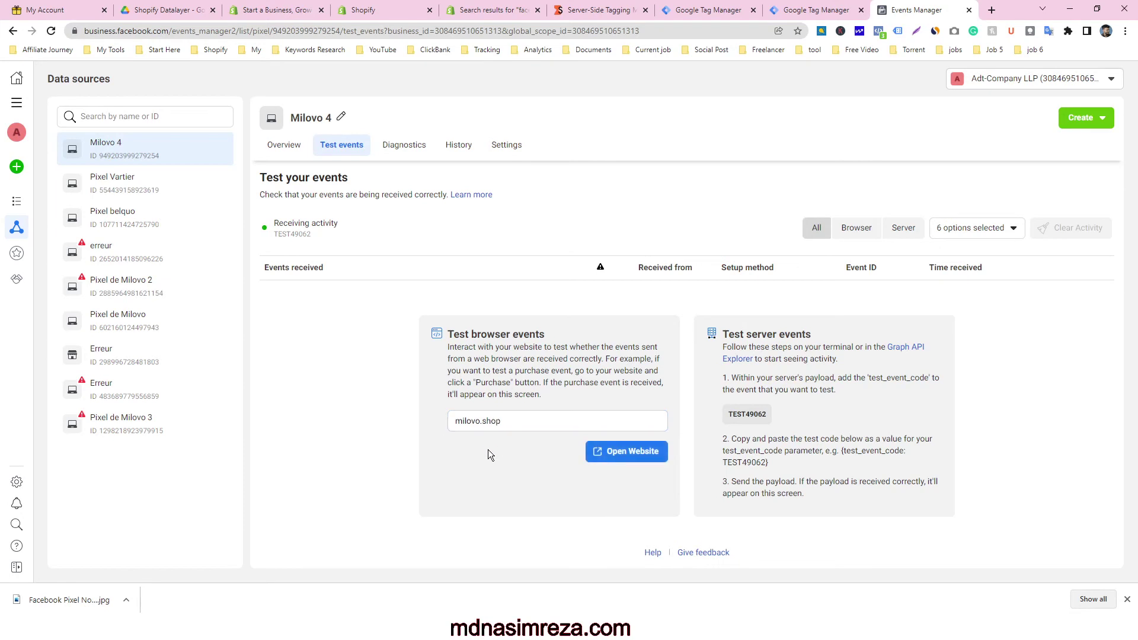
{"action": "left_click", "coordinate": [608, 459]}
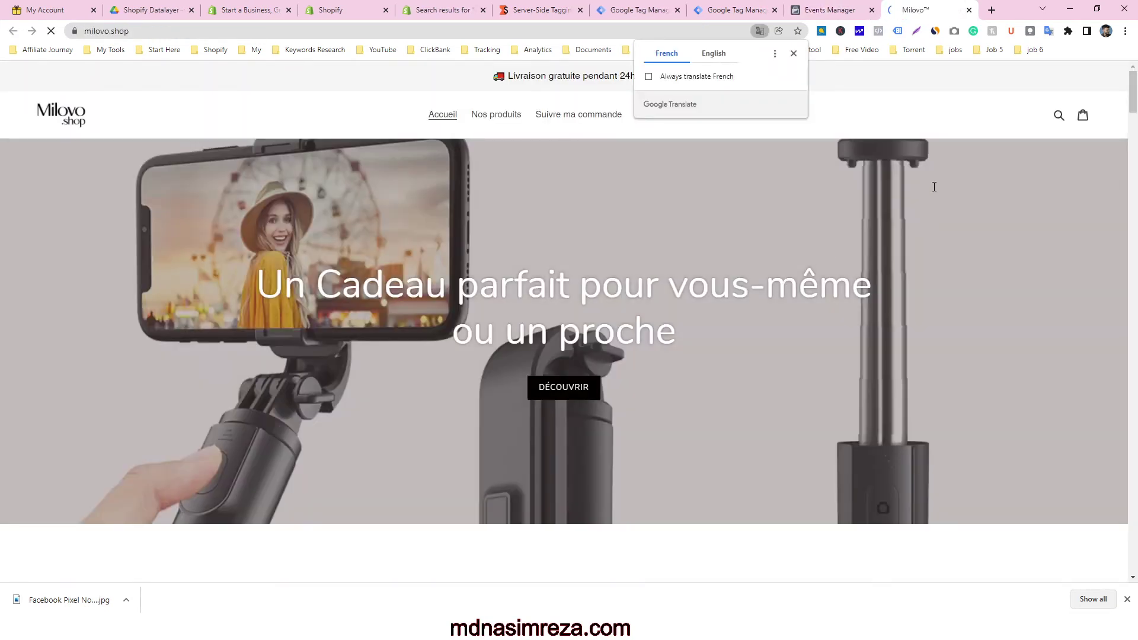
{"action": "scroll", "coordinate": [885, 212], "scroll_direction": "down", "scroll_amount": 1}
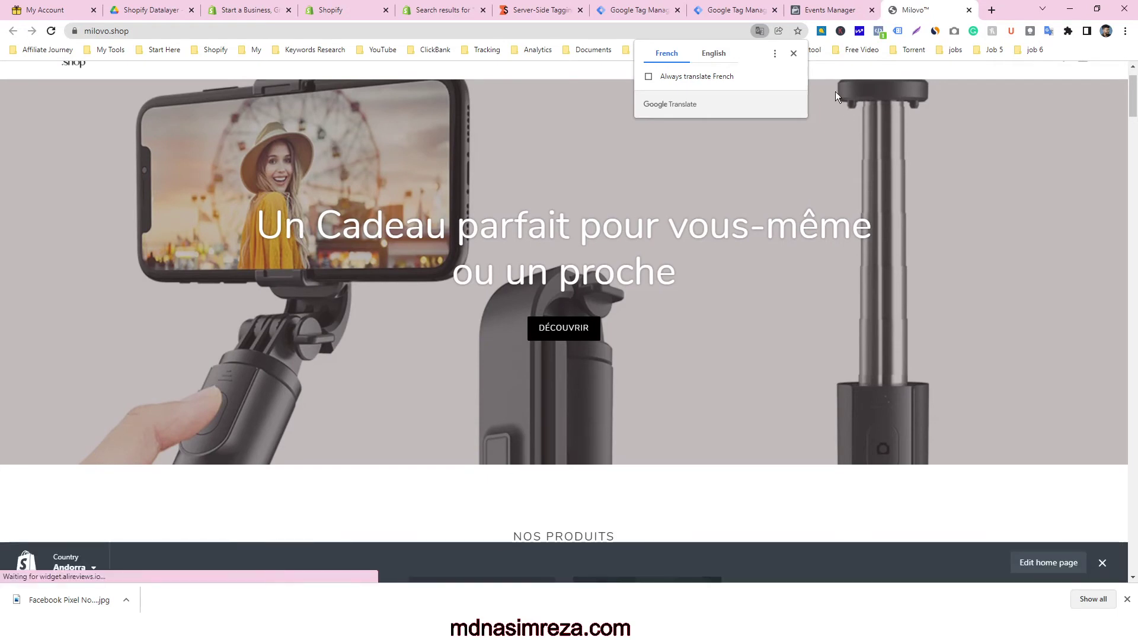
{"action": "left_click", "coordinate": [795, 54]}
{"action": "scroll", "coordinate": [809, 251], "scroll_direction": "down", "scroll_amount": 2}
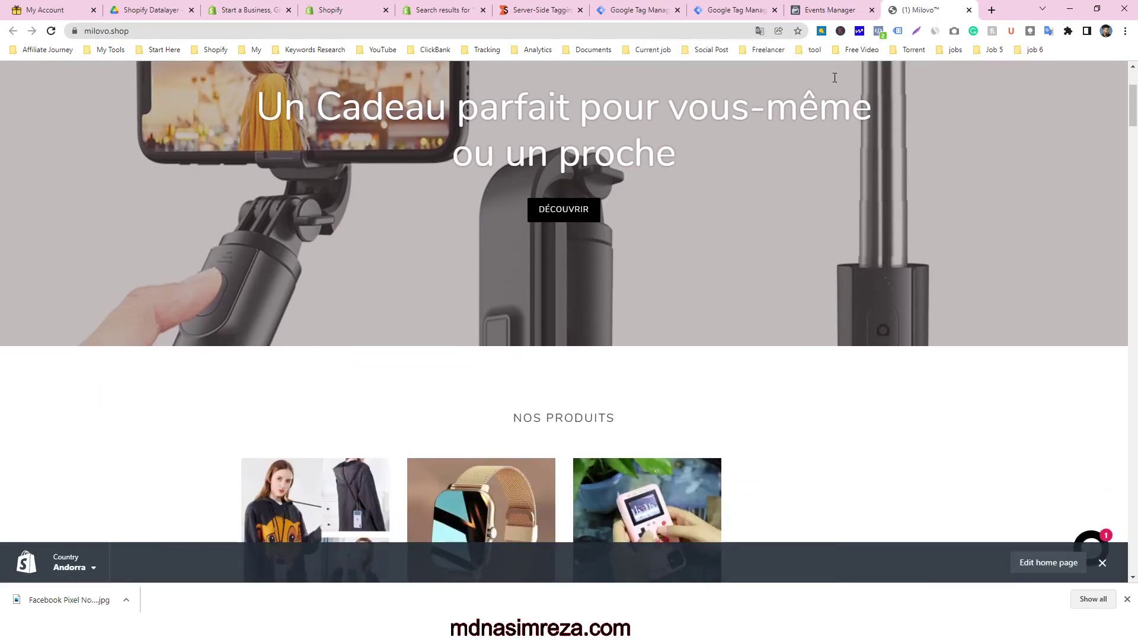
{"action": "left_click", "coordinate": [842, 4]}
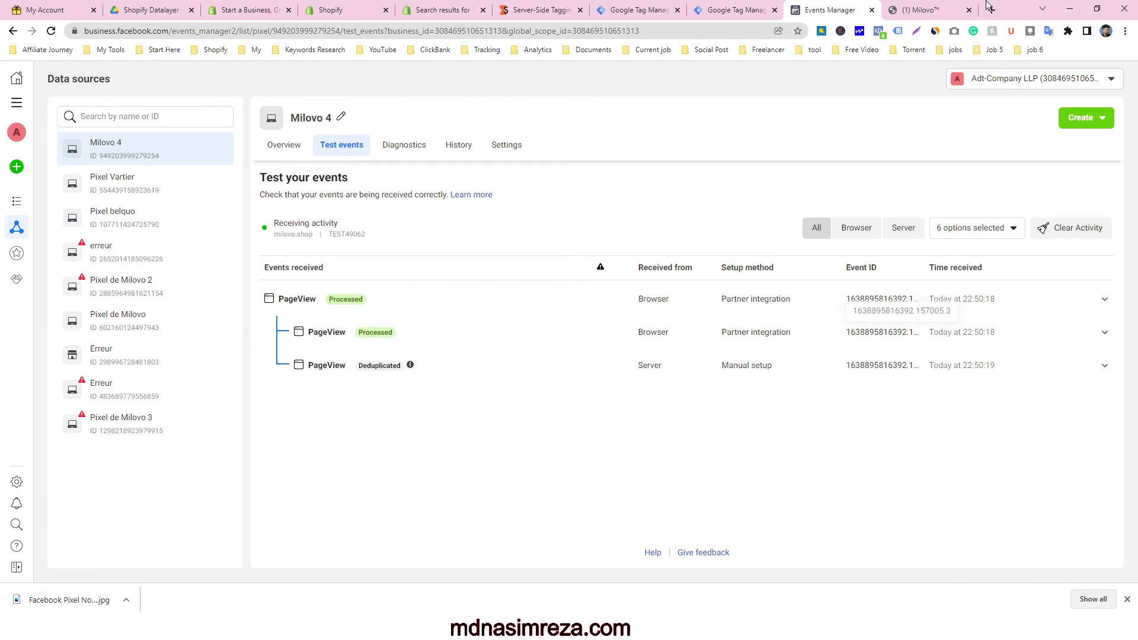
{"action": "left_click", "coordinate": [925, 10]}
- Add the selfie-stick tripod to the cart and check the Add to cart and Initiate checkout events
{"action": "scroll", "coordinate": [802, 293], "scroll_direction": "up", "scroll_amount": 5}
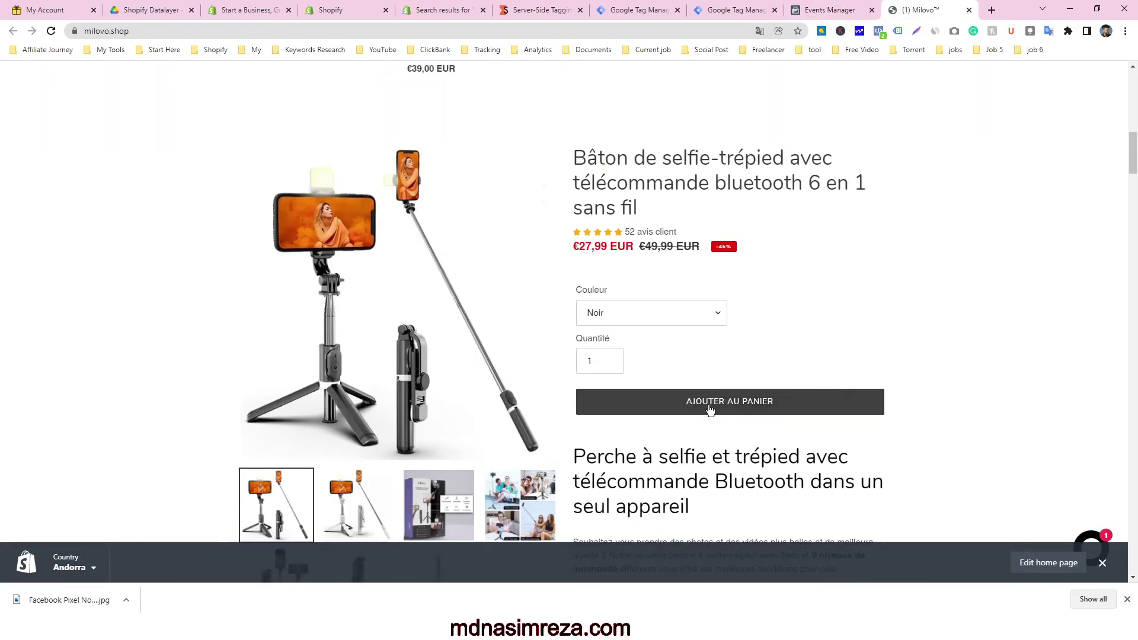
{"action": "left_click", "coordinate": [733, 399]}
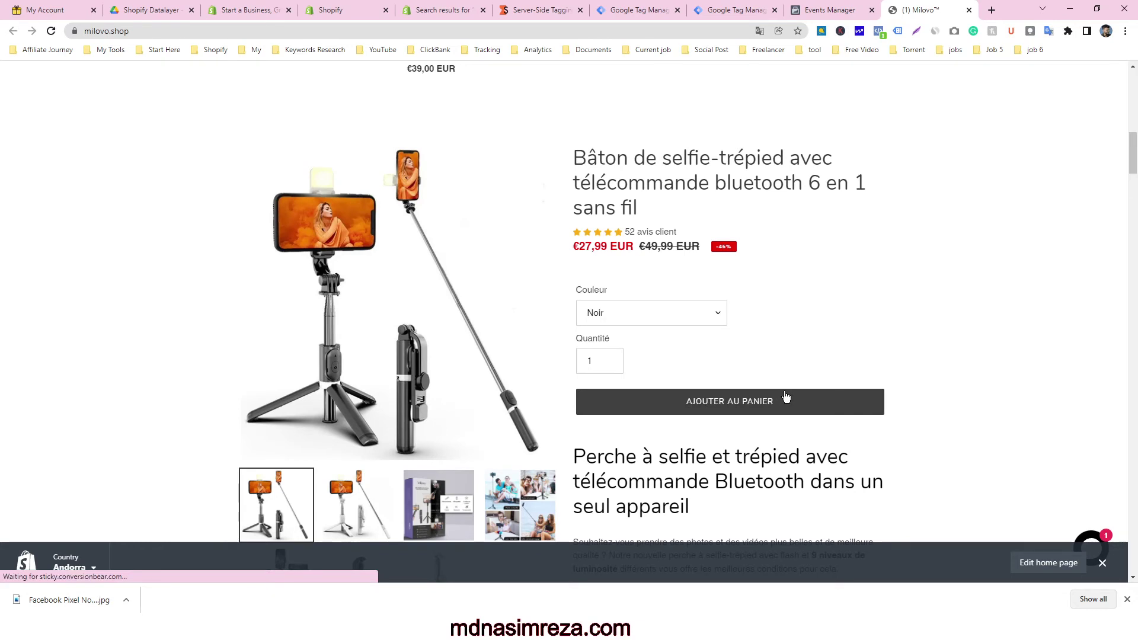
{"action": "left_click", "coordinate": [830, 10]}
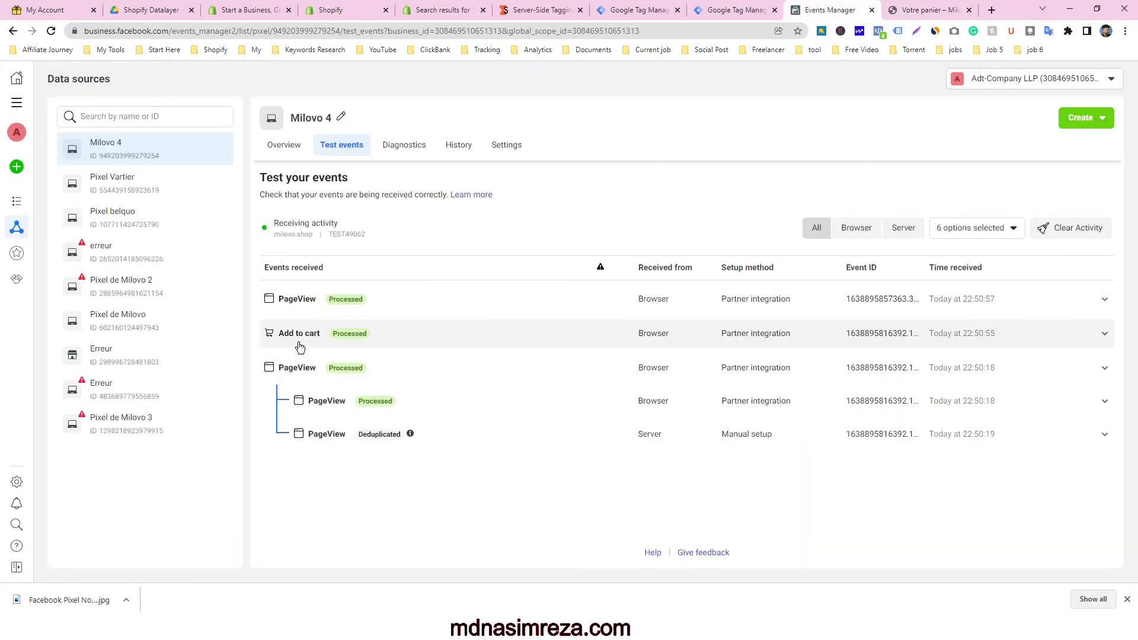
{"action": "scroll", "coordinate": [441, 523], "scroll_direction": "down", "scroll_amount": 1}
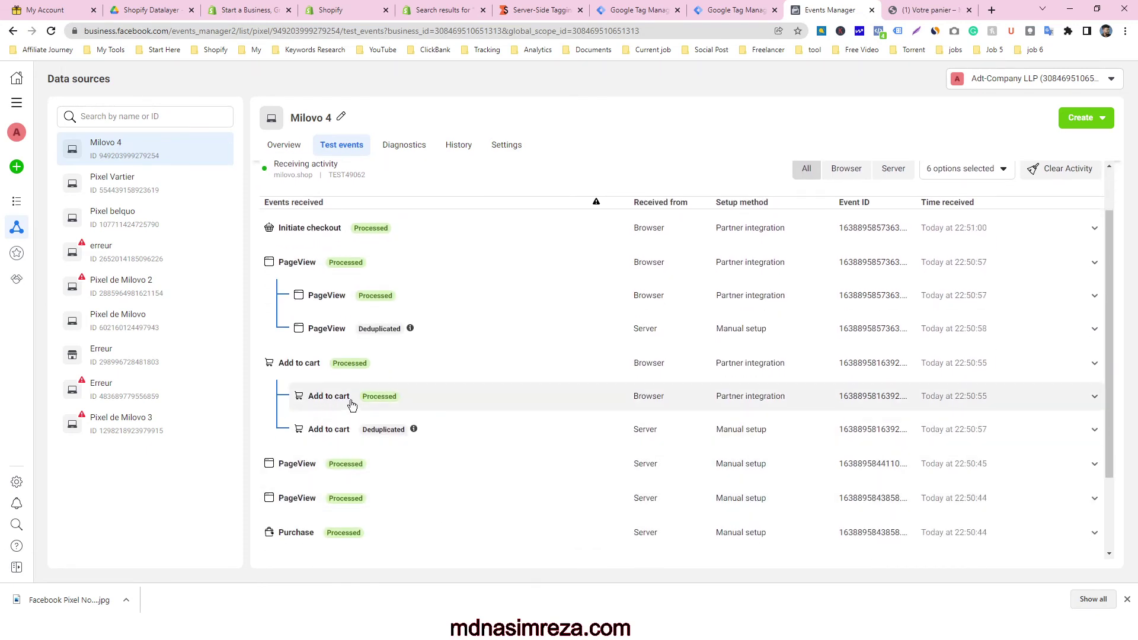
{"action": "scroll", "coordinate": [446, 443], "scroll_direction": "down", "scroll_amount": 1}
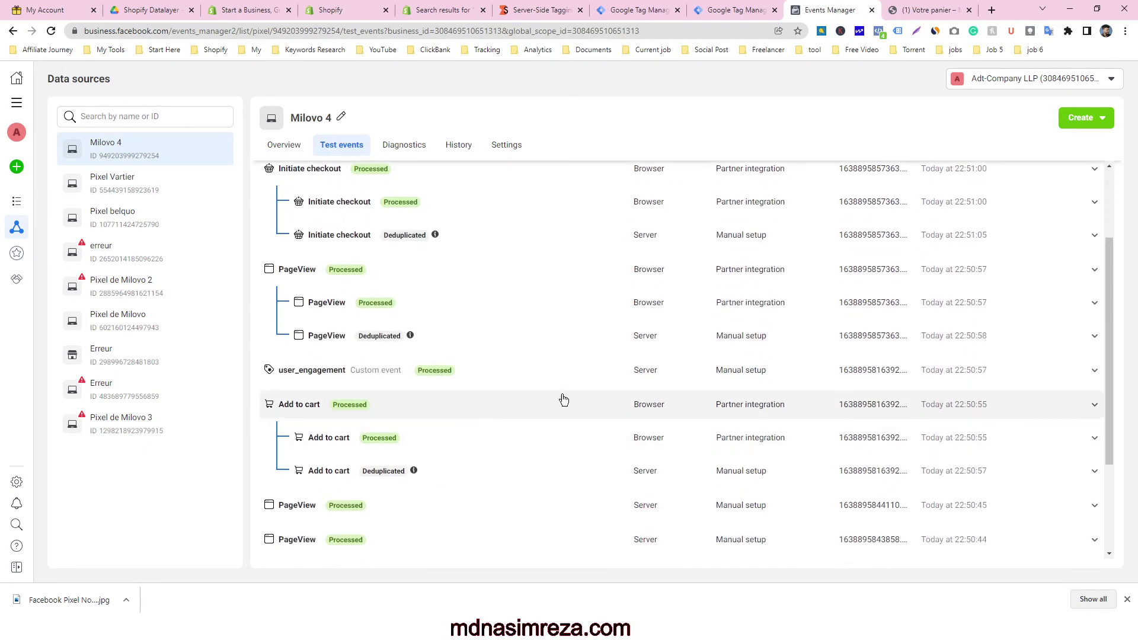
{"action": "scroll", "coordinate": [327, 415], "scroll_direction": "down", "scroll_amount": 2}
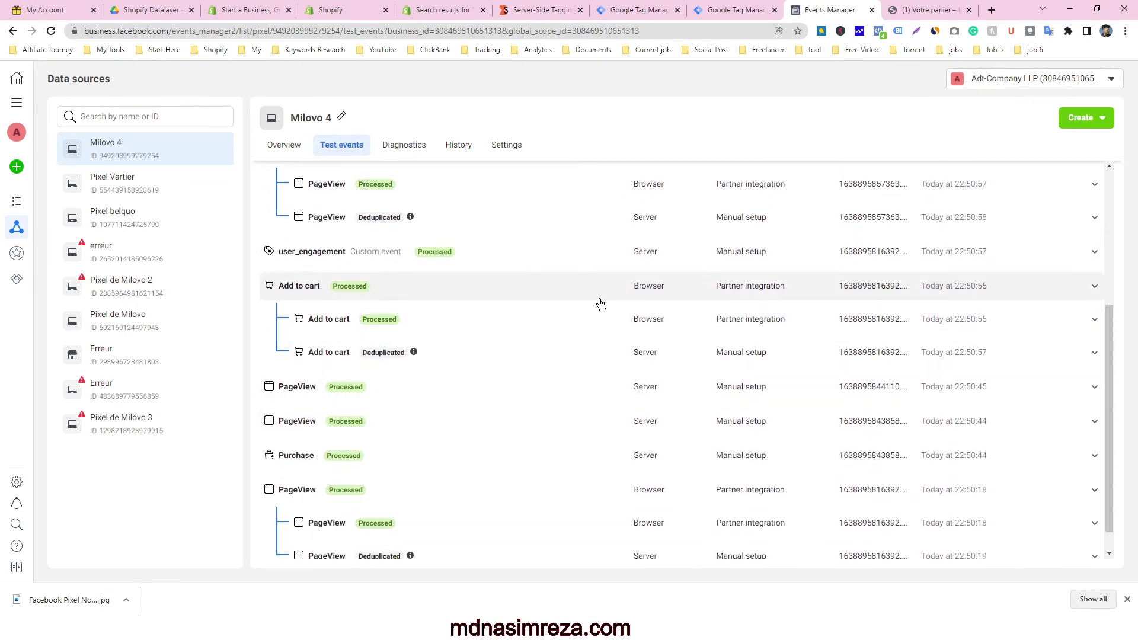
{"action": "left_click", "coordinate": [902, 10]}
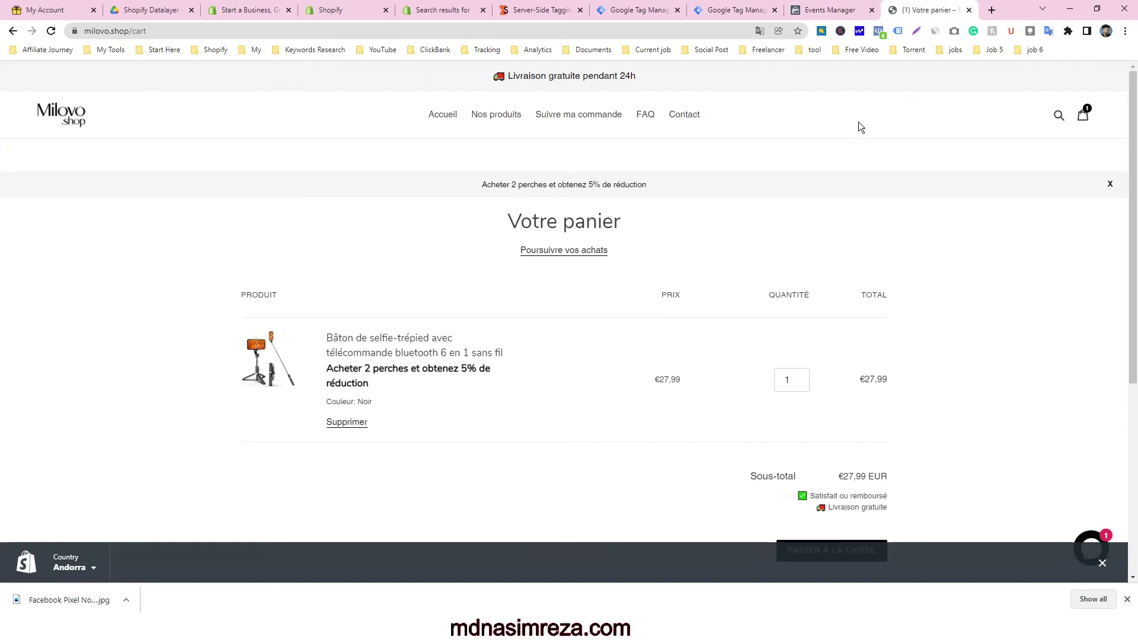
- Show the milovo.server tag list with its single Facebook Conversions API CAPI Tag
{"action": "left_click", "coordinate": [735, 10]}
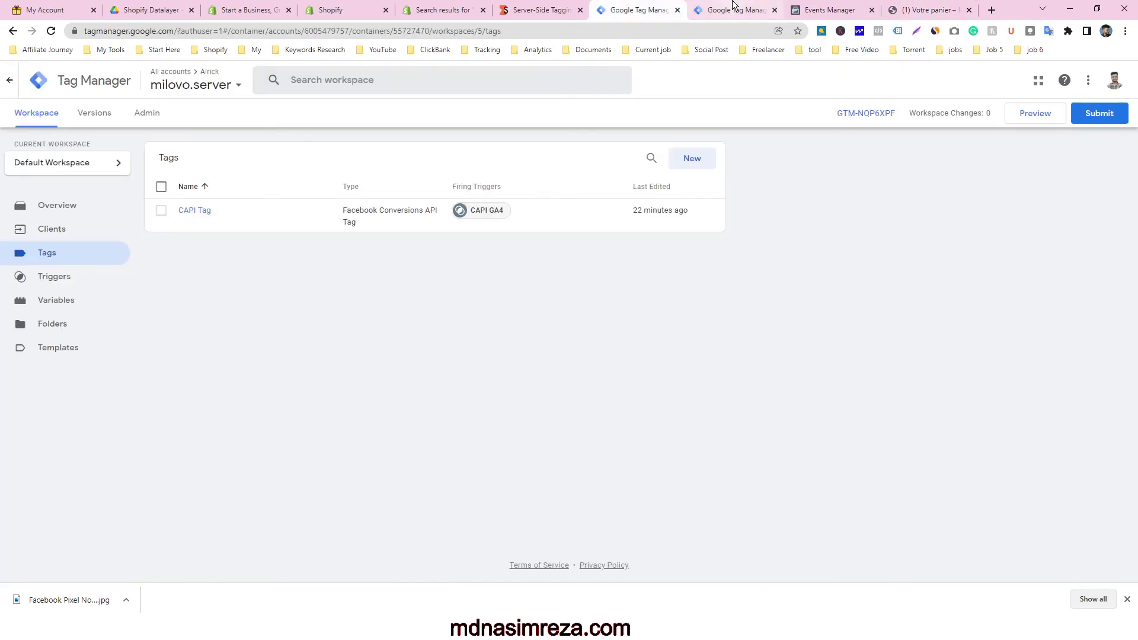